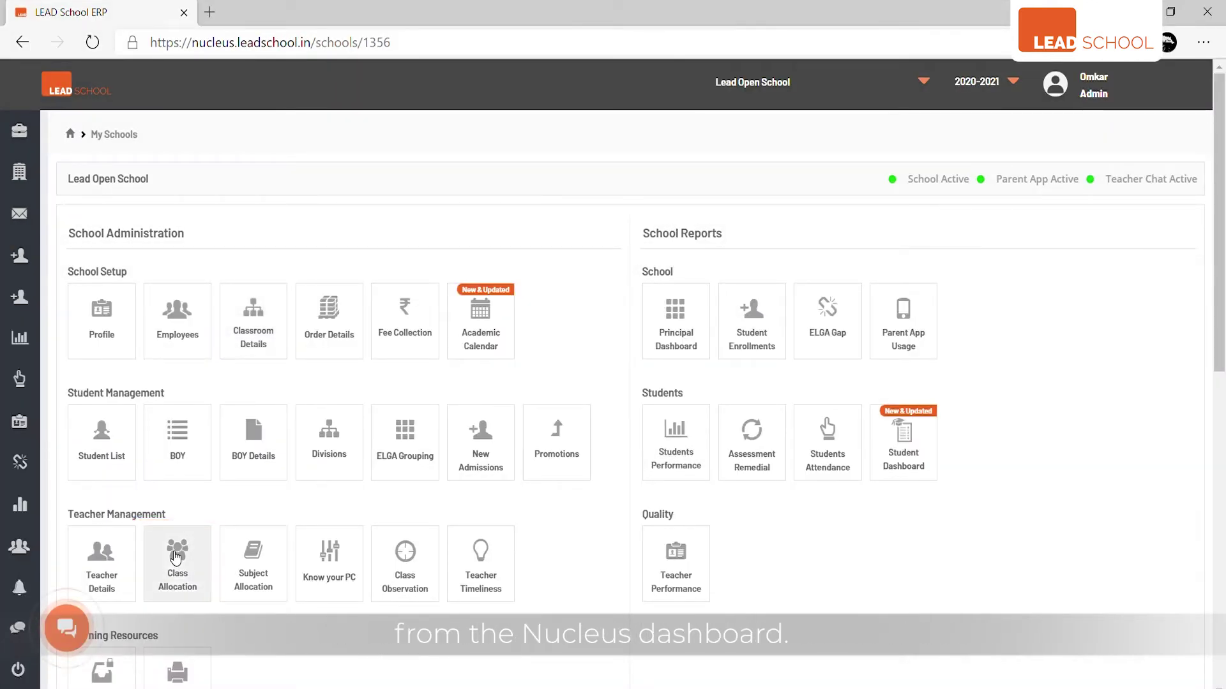
# - Open the Class Allocation page from Teacher Management on the Nucleus dashboard
pyautogui.click(175, 557)
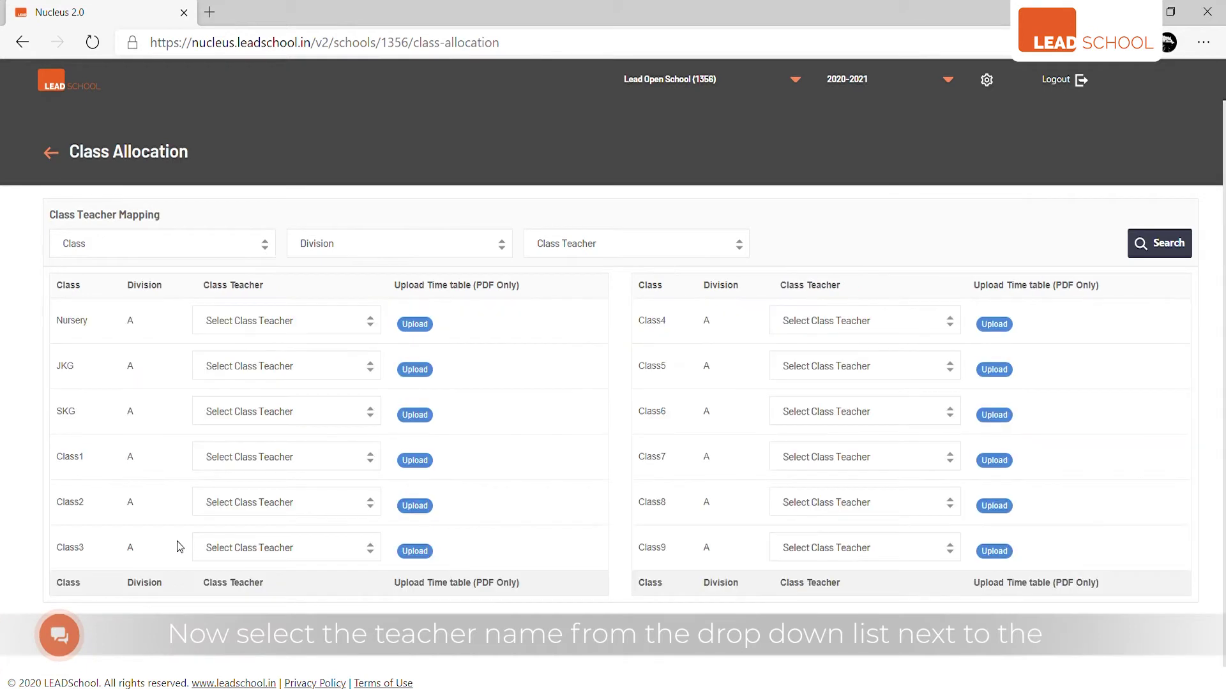
# - Choose a class teacher for each of Nursery, JKG and SKG in division A
pyautogui.click(254, 320)
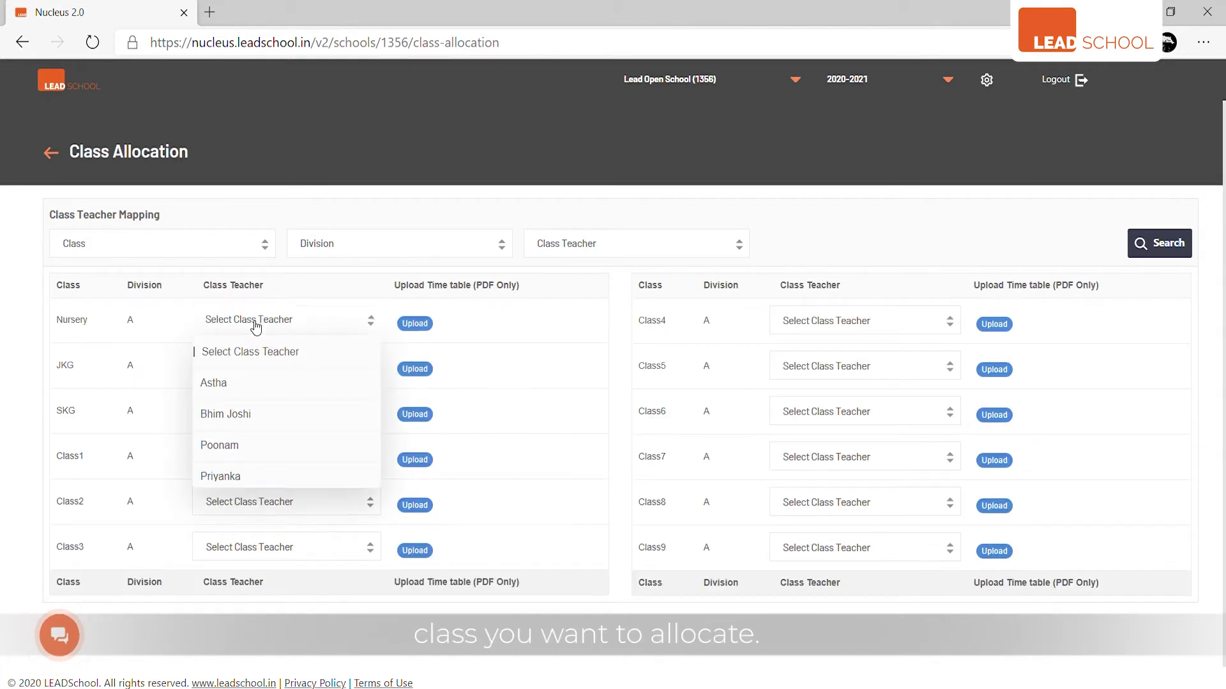
pyautogui.click(251, 382)
pyautogui.click(252, 374)
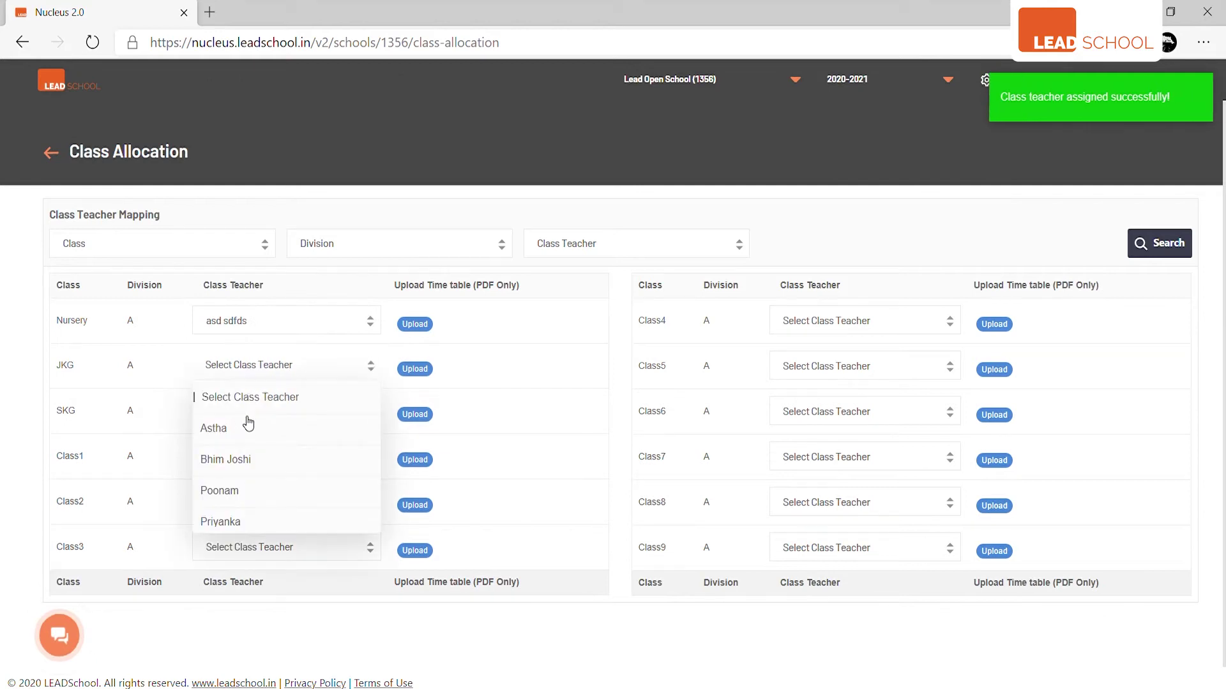
pyautogui.click(255, 461)
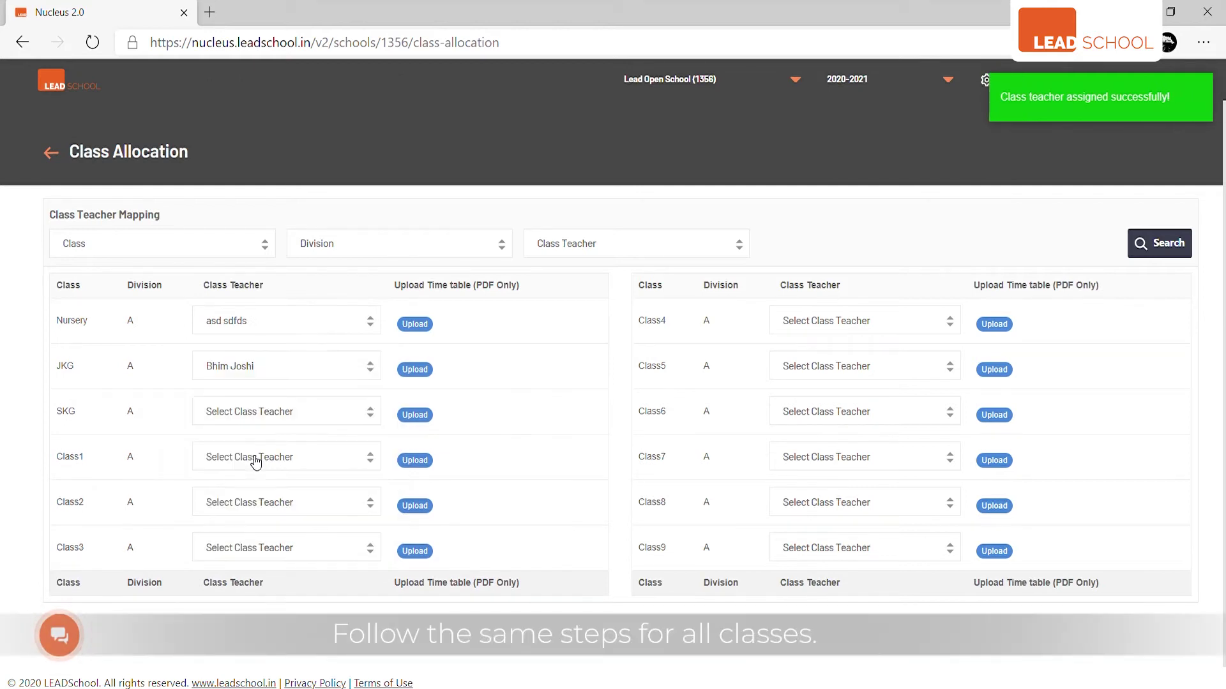
pyautogui.click(236, 413)
pyautogui.click(233, 370)
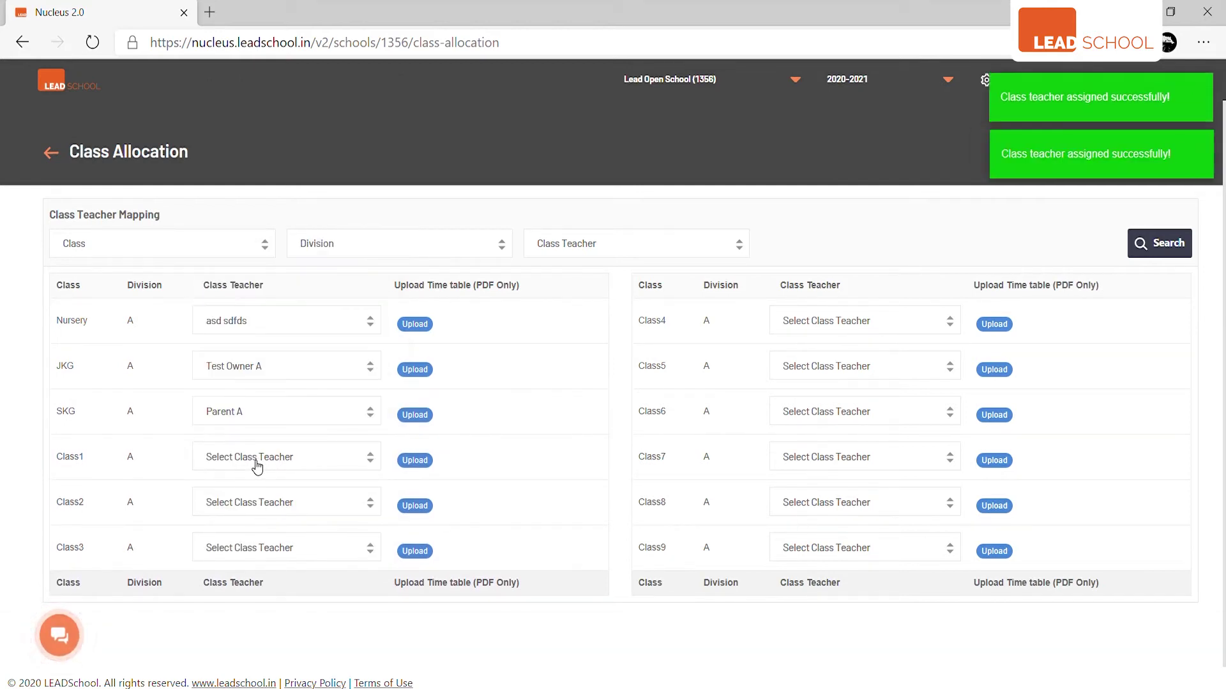
# - Return to the dashboard and open Subject Allocation under Teacher Management
pyautogui.click(51, 154)
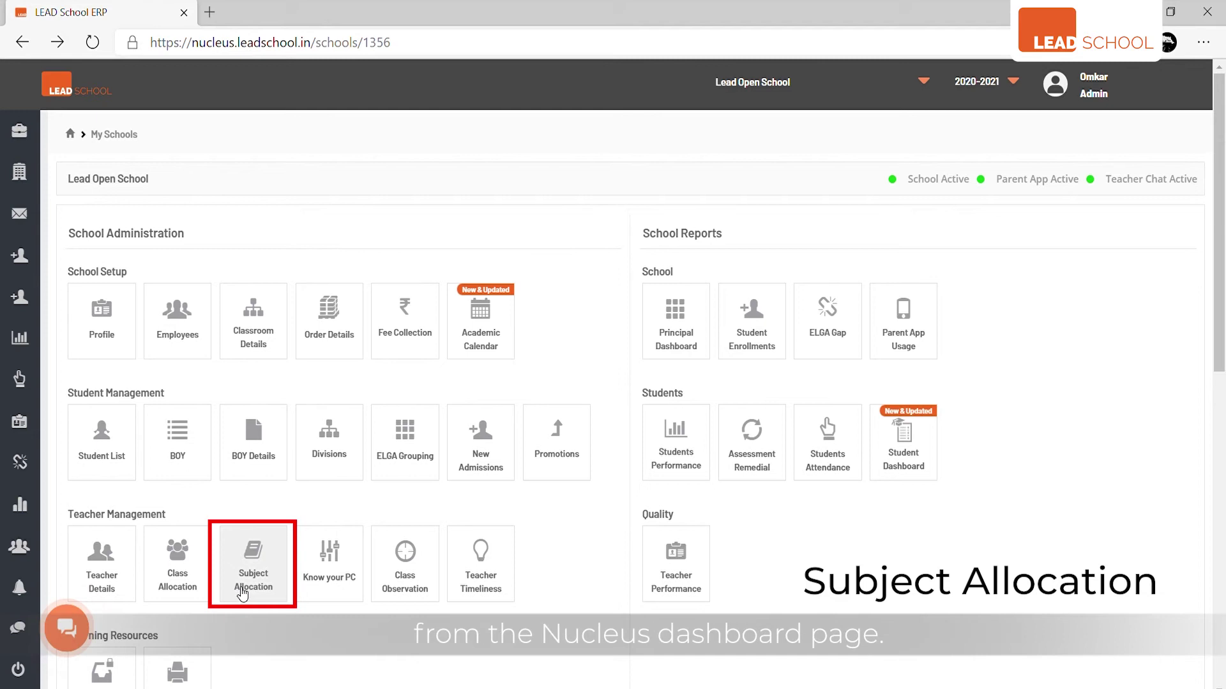
pyautogui.click(240, 590)
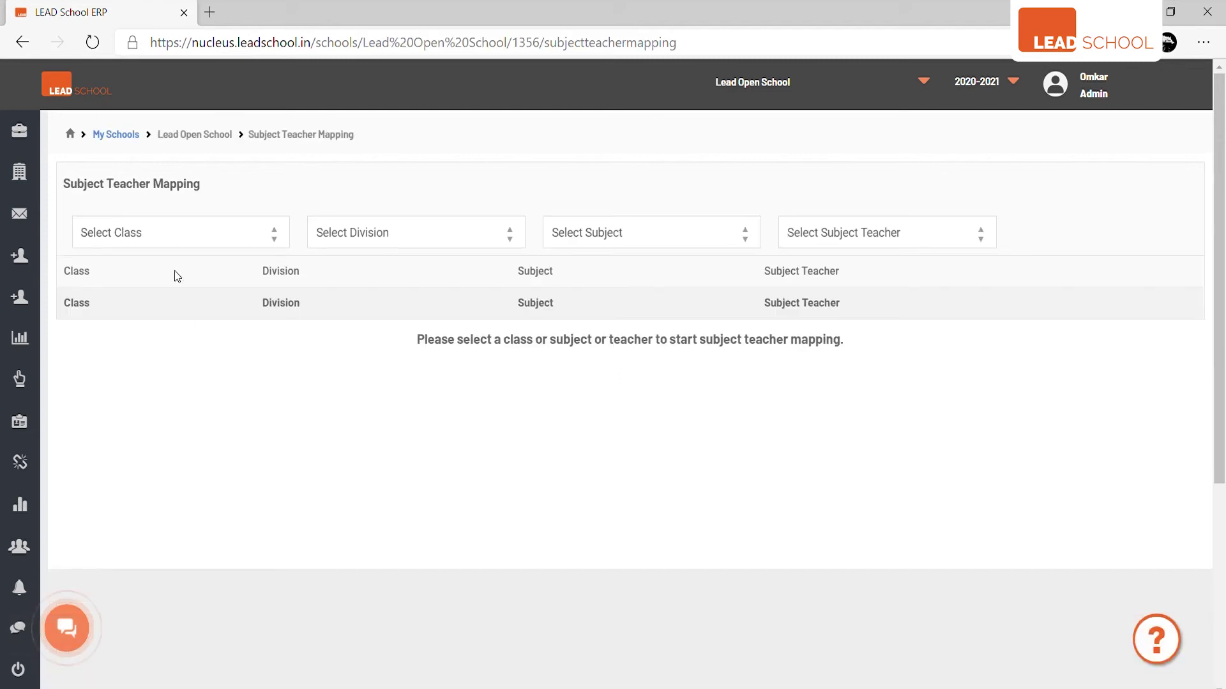
# - Select Class1 division A to list its subjects, and assign Astha to Yoga
pyautogui.click(172, 238)
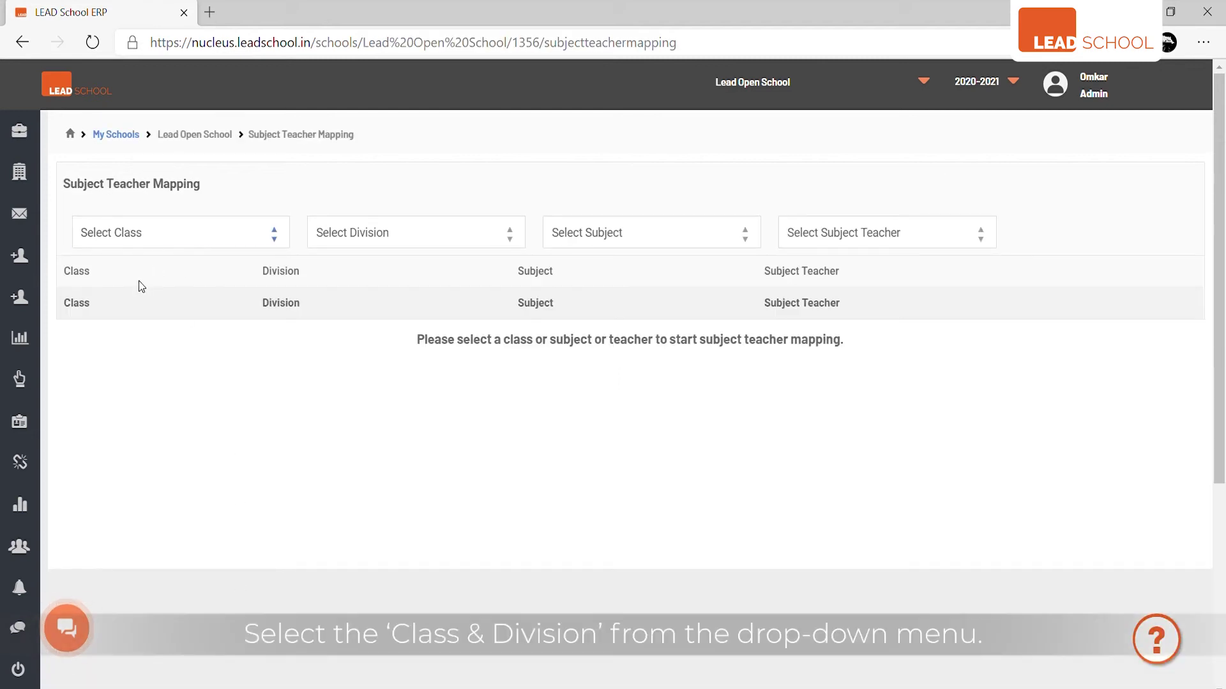
pyautogui.click(113, 319)
pyautogui.click(389, 242)
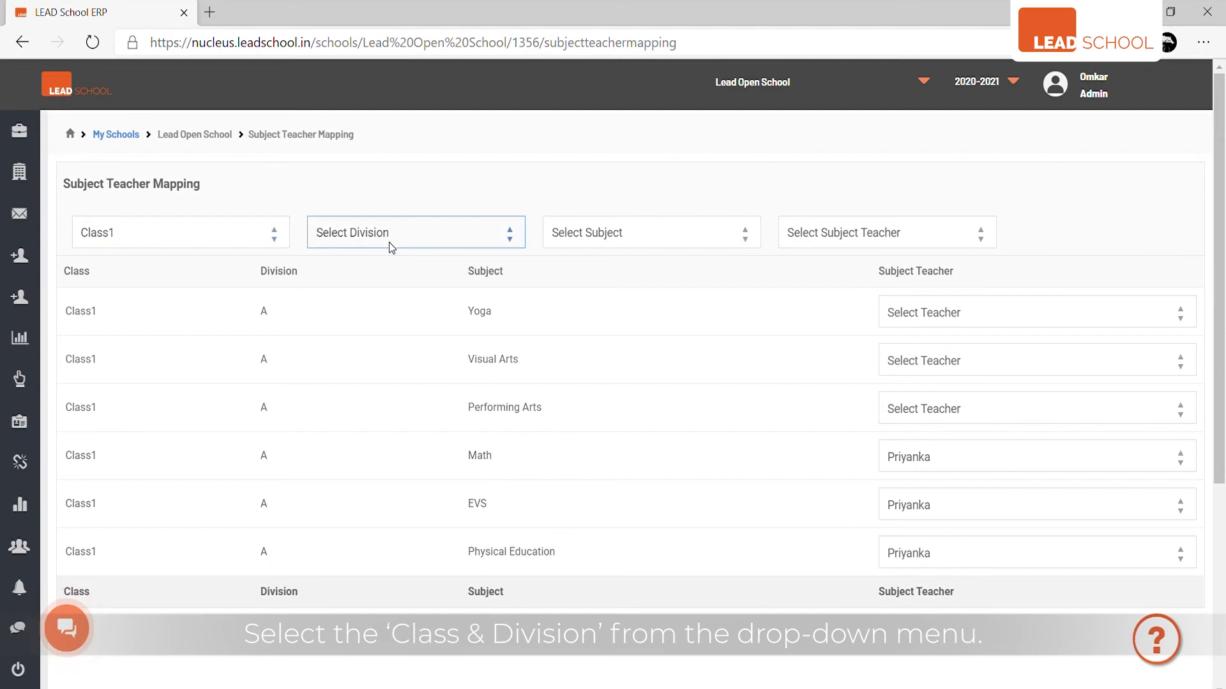
pyautogui.click(354, 273)
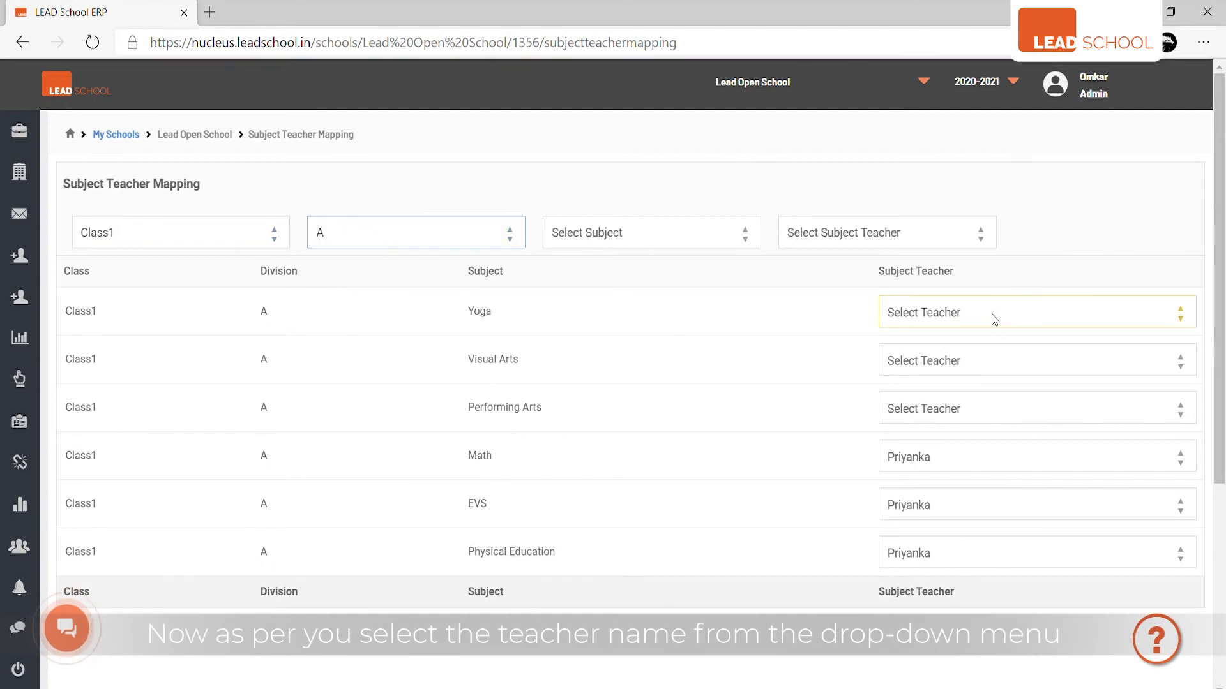
pyautogui.click(946, 351)
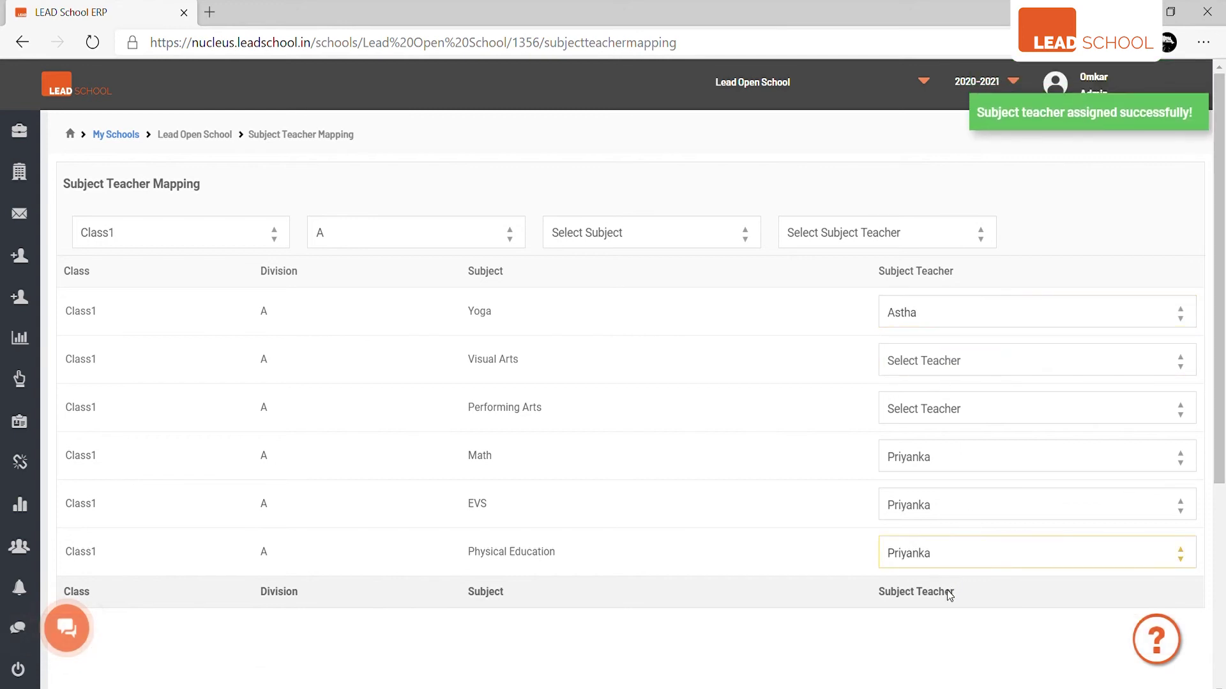
# - Make Astha the Physical Education teacher and choose Poonam for Visual Arts
pyautogui.click(914, 462)
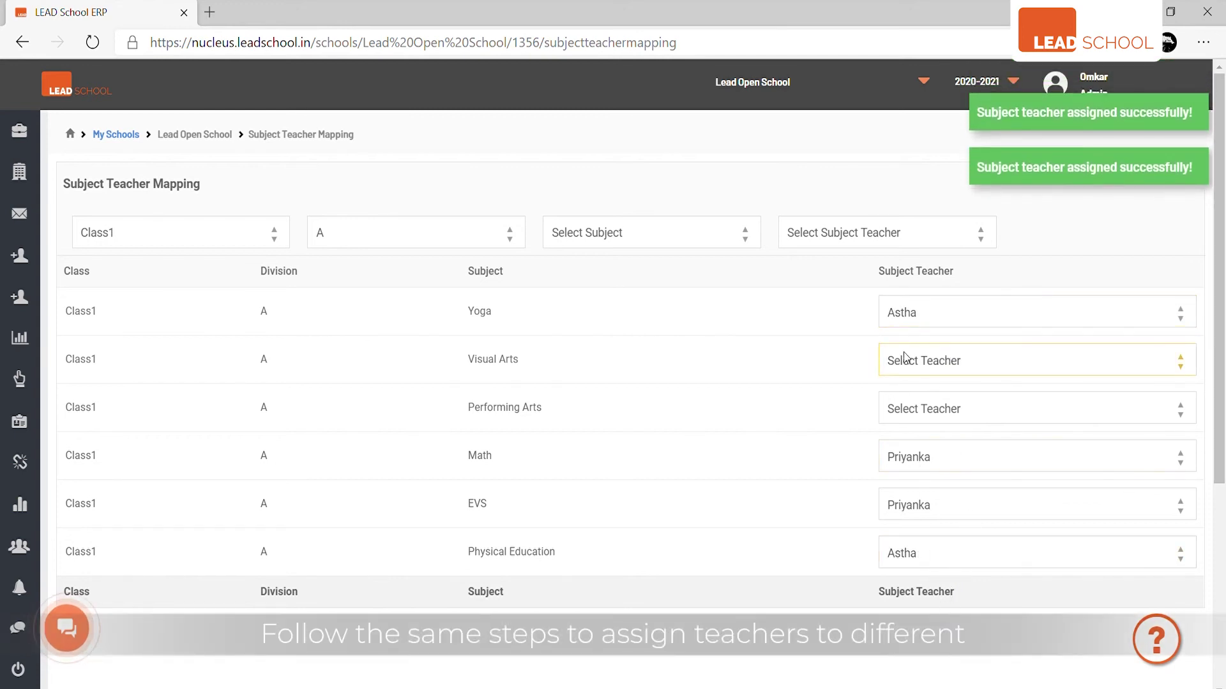
pyautogui.click(920, 429)
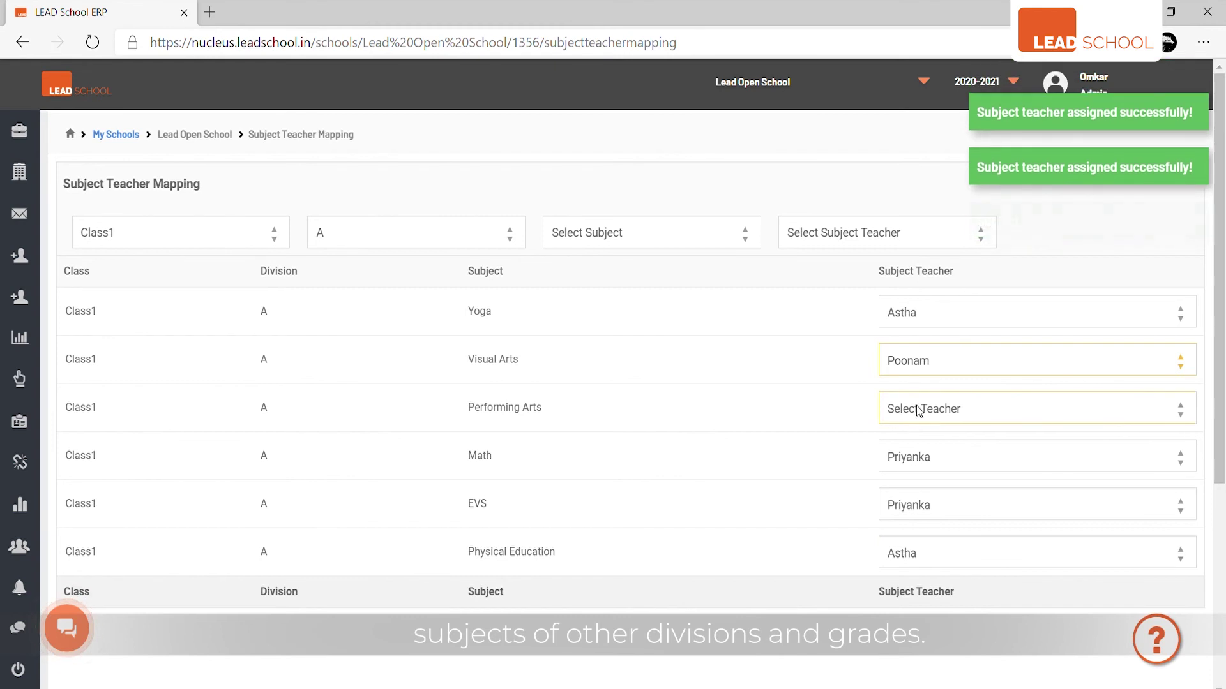